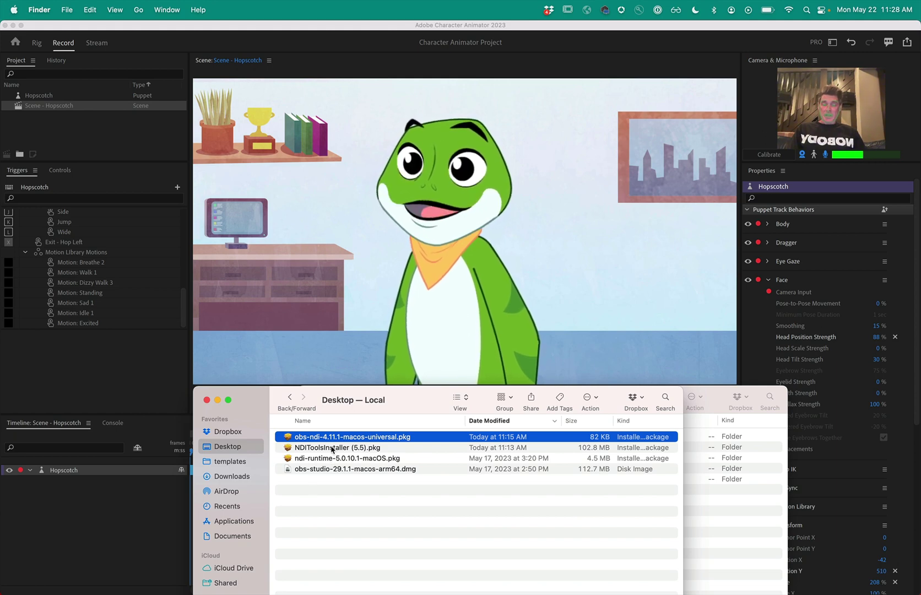
- Review the NDI Tools, NDI runtime and obs-ndi installers, then bring Character Animator's frog scene forward
{"action": "left_click", "coordinate": [332, 449]}
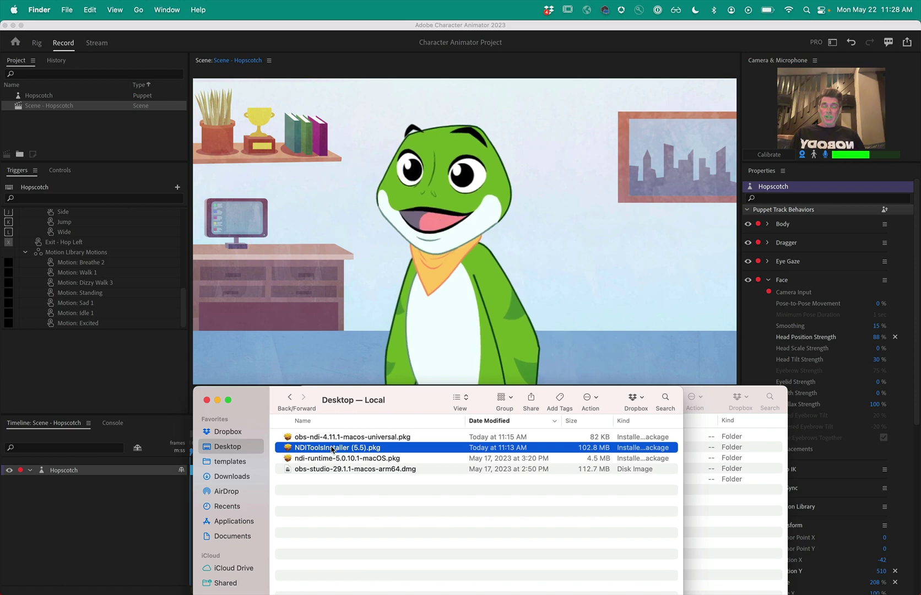
{"action": "key", "text": "Down"}
{"action": "key", "text": "Down"}
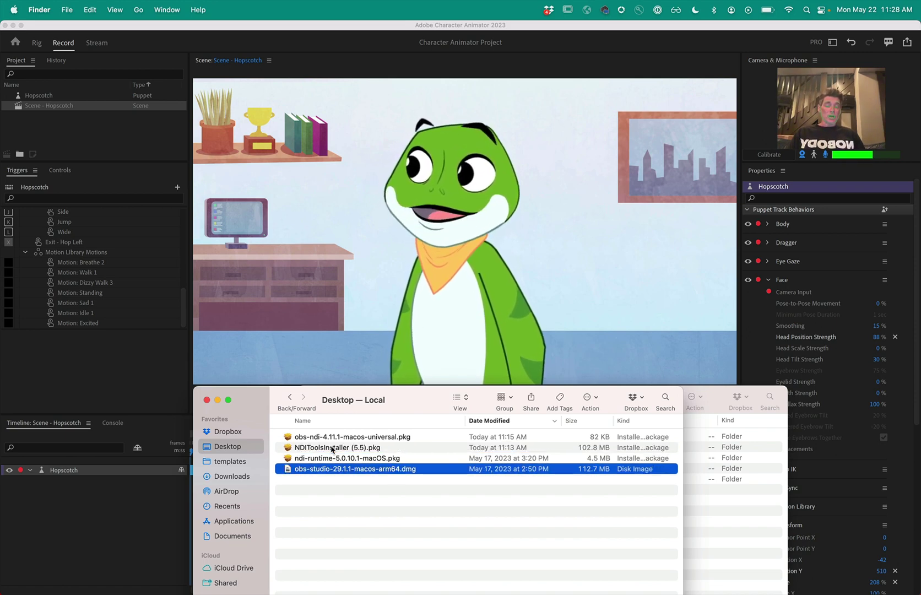
{"action": "left_click", "coordinate": [332, 460]}
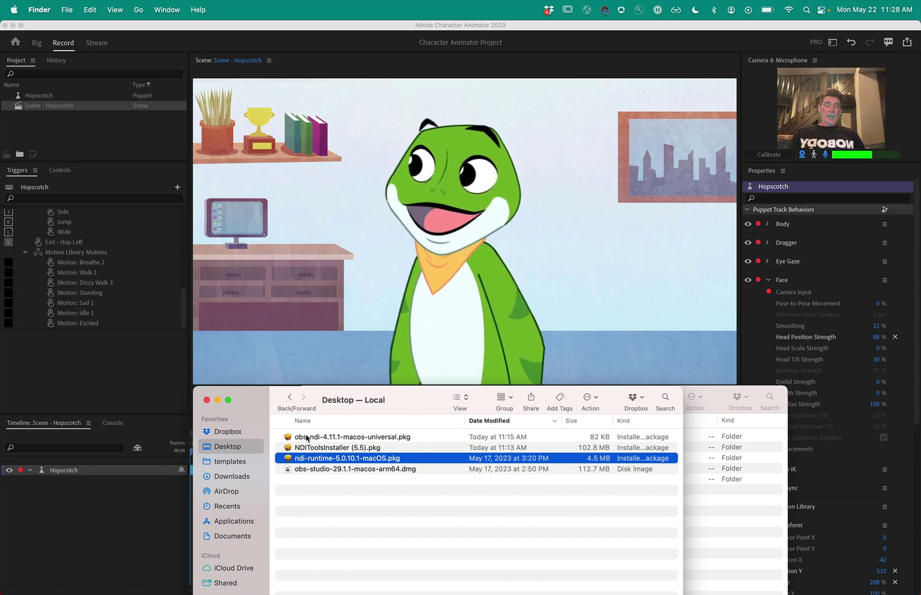
{"action": "left_click", "coordinate": [305, 438]}
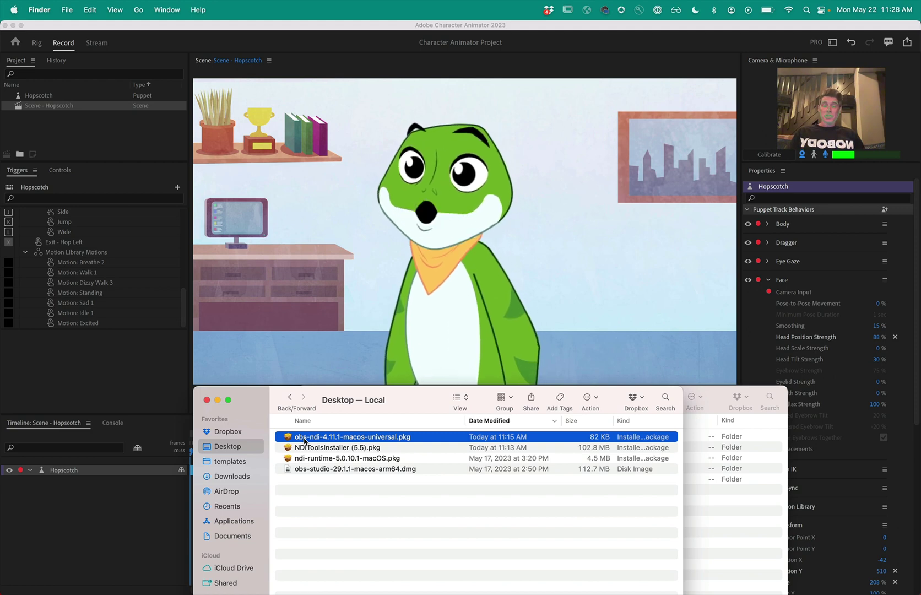
{"action": "left_click", "coordinate": [487, 354]}
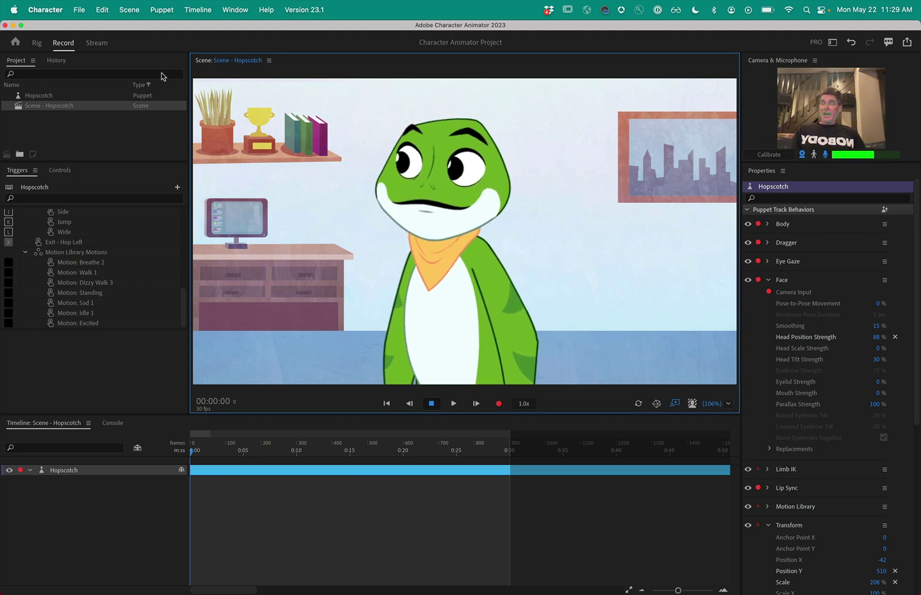
{"action": "left_click", "coordinate": [54, 9]}
{"action": "left_click", "coordinate": [51, 50]}
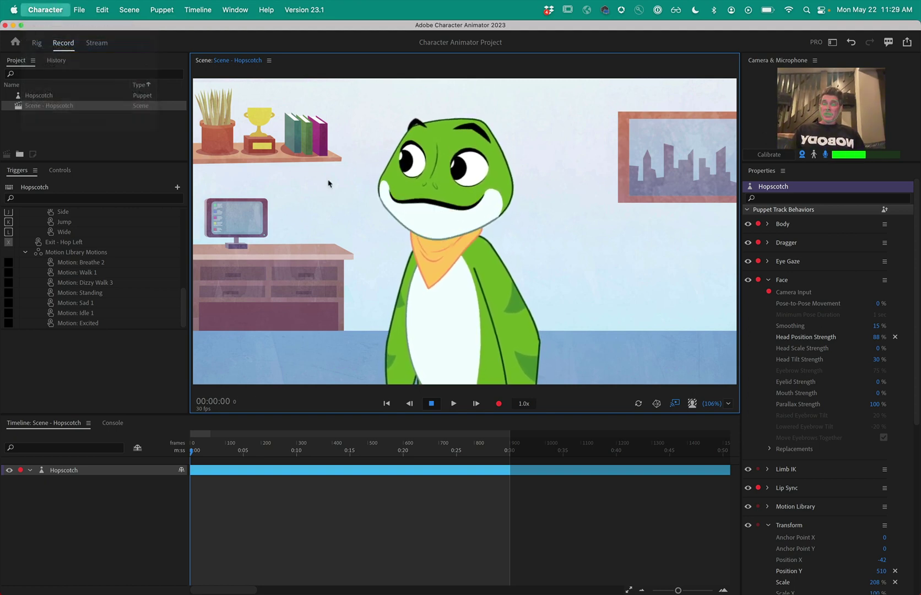
{"action": "left_click", "coordinate": [297, 225]}
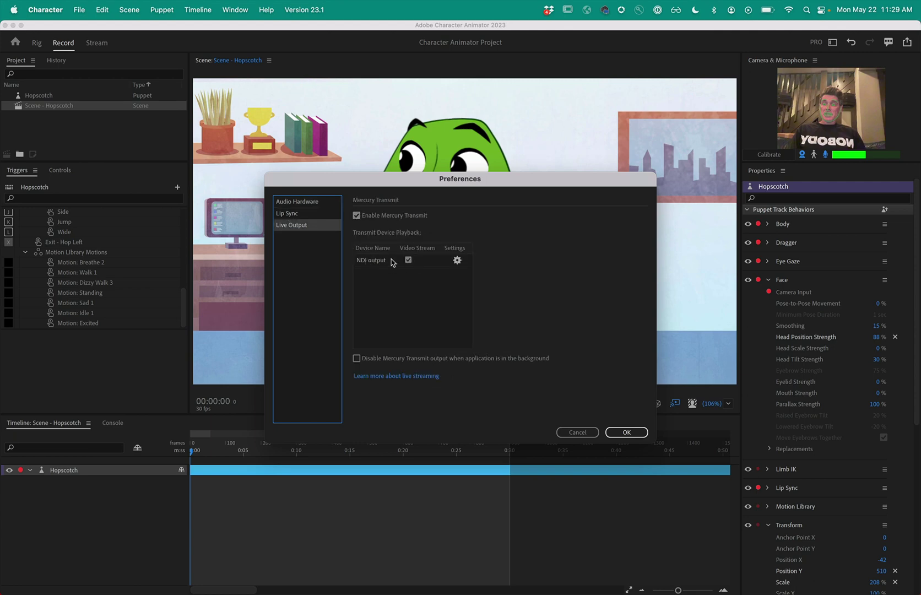
{"action": "left_click", "coordinate": [625, 432]}
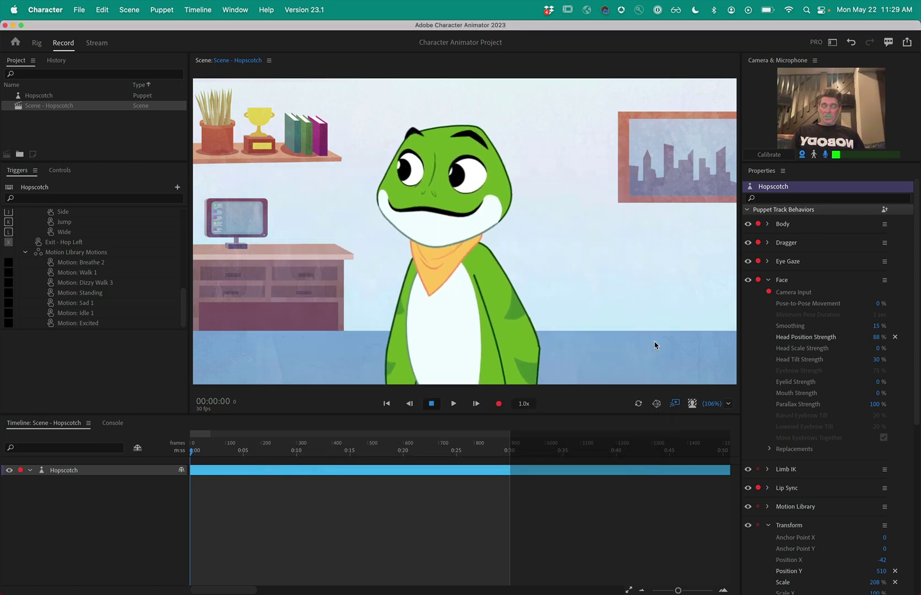
{"action": "key", "text": "super+Tab"}
{"action": "key", "text": "super+Tab"}
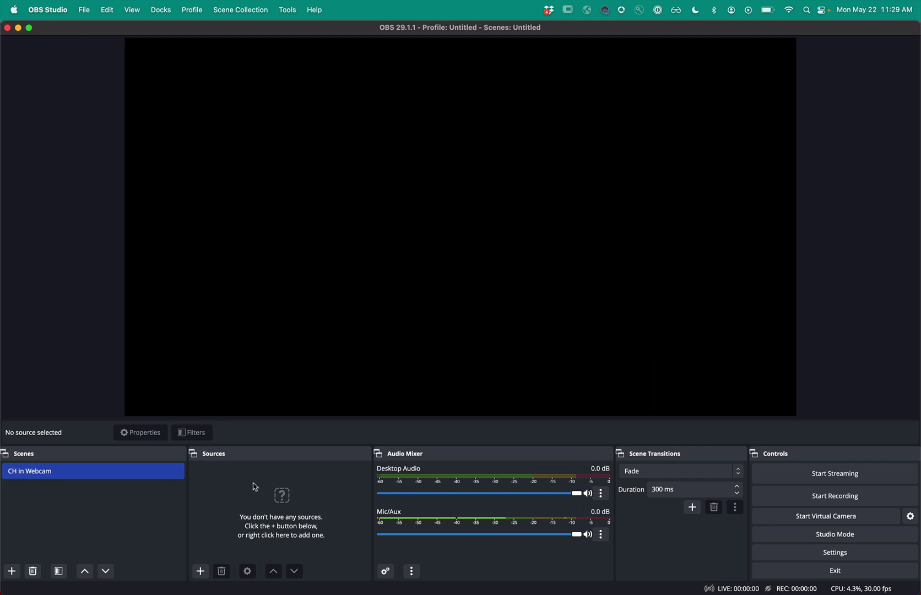
- Add an NDI Source to CH in Webcam that receives the Adobe Character Animator feed
{"action": "left_click", "coordinate": [201, 572]}
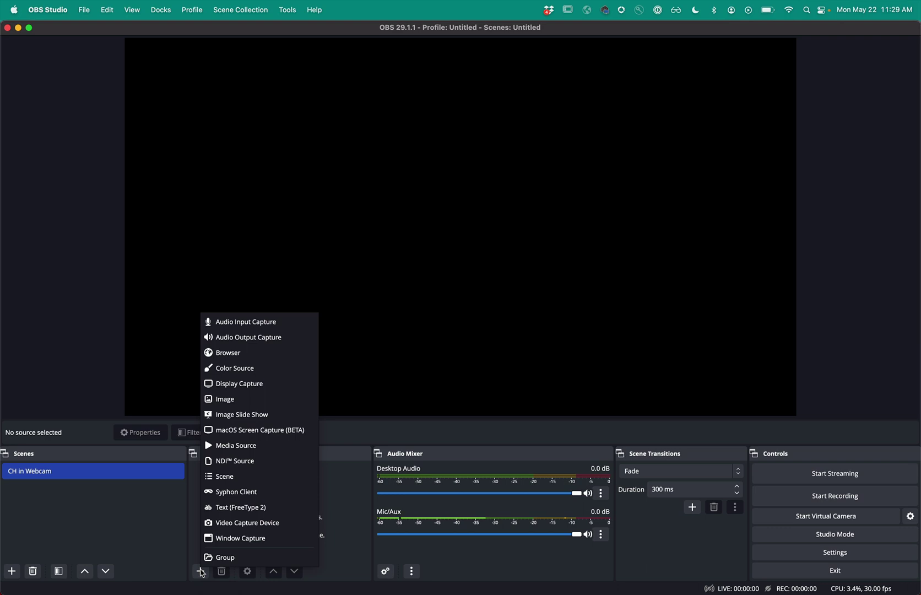
{"action": "left_click", "coordinate": [272, 463]}
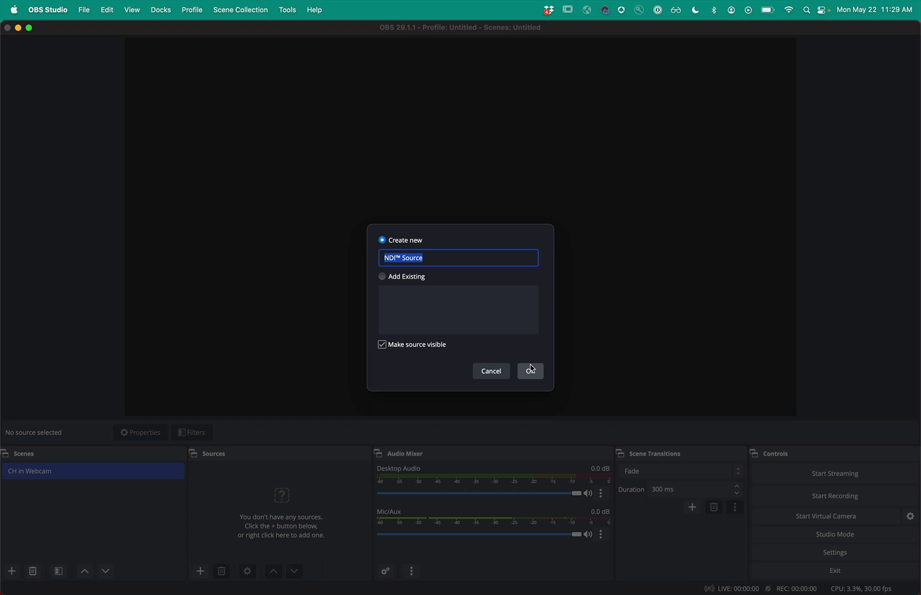
{"action": "left_click", "coordinate": [530, 370]}
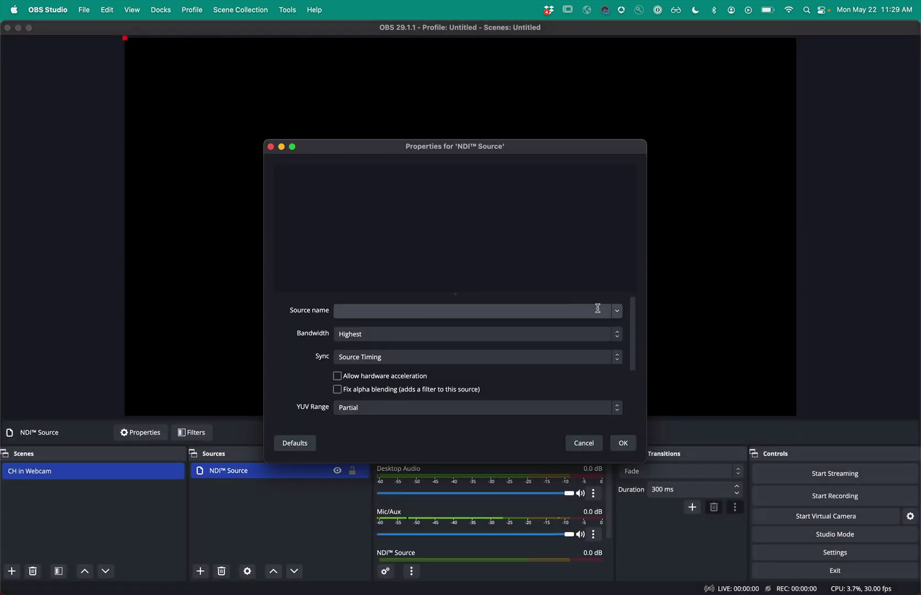
{"action": "left_click", "coordinate": [618, 312]}
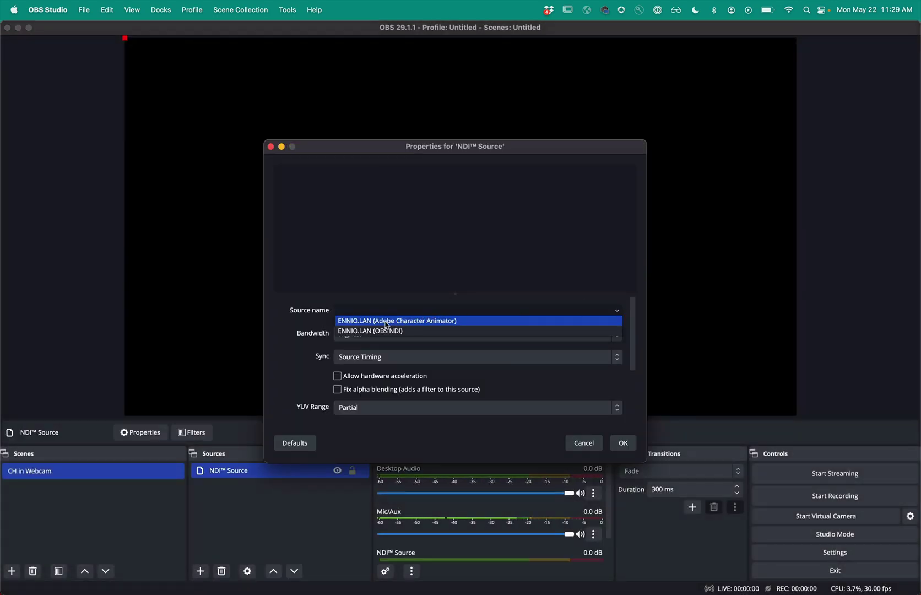
{"action": "left_click", "coordinate": [355, 323]}
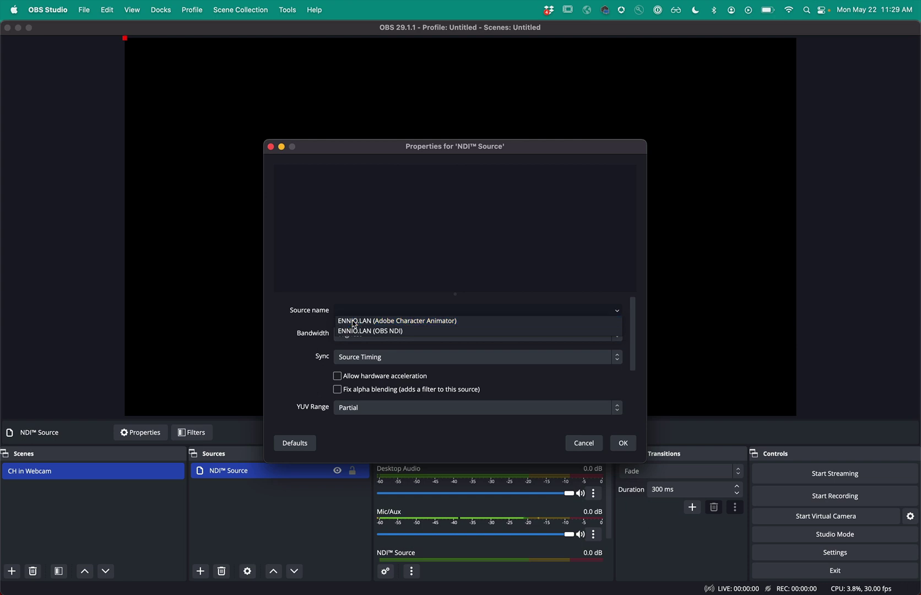
{"action": "left_click", "coordinate": [623, 444]}
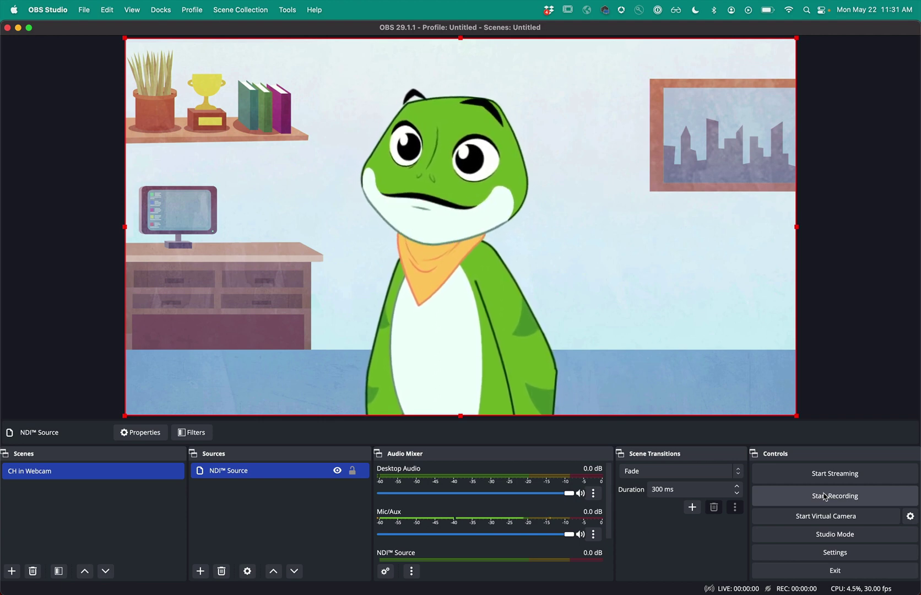
- Record a short clip of the frog feed, then switch to Finder's Movies folder
{"action": "left_click", "coordinate": [875, 498]}
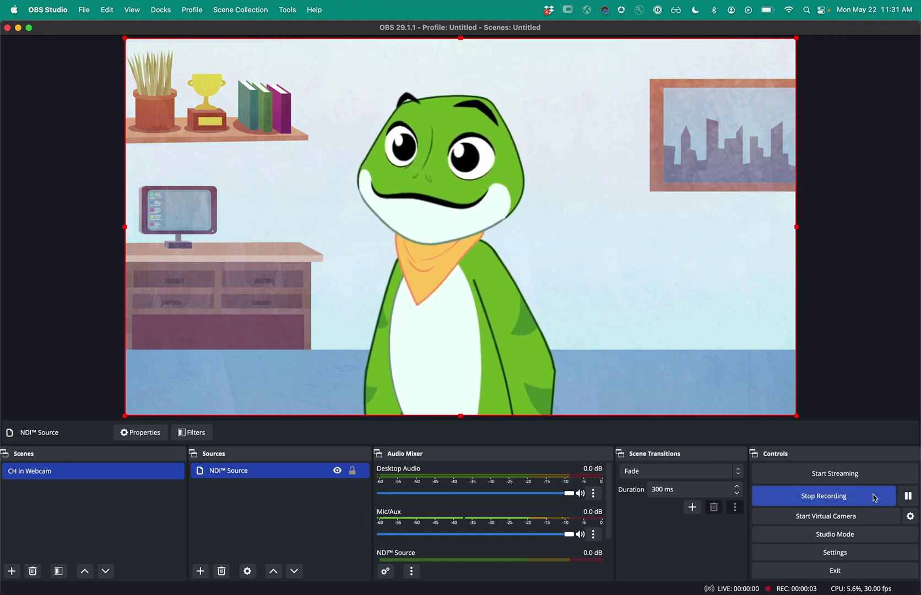
{"action": "left_click", "coordinate": [874, 497]}
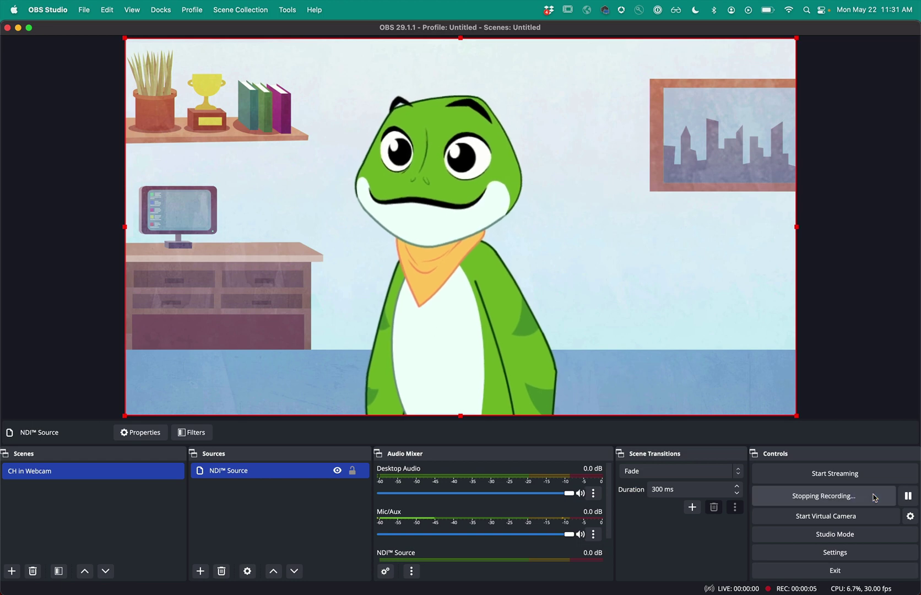
{"action": "key", "text": "super+Tab"}
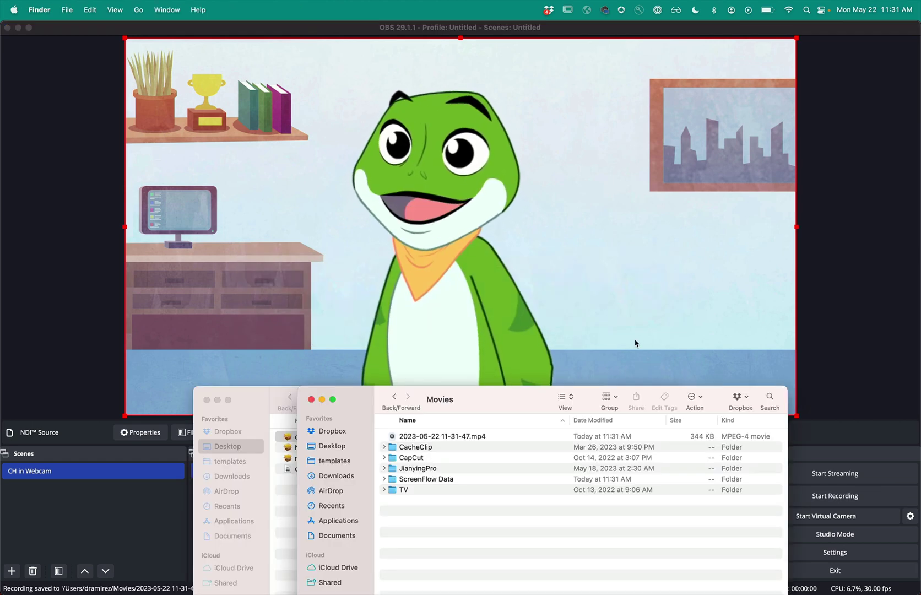
{"action": "left_click", "coordinate": [435, 439]}
{"action": "key", "text": "space"}
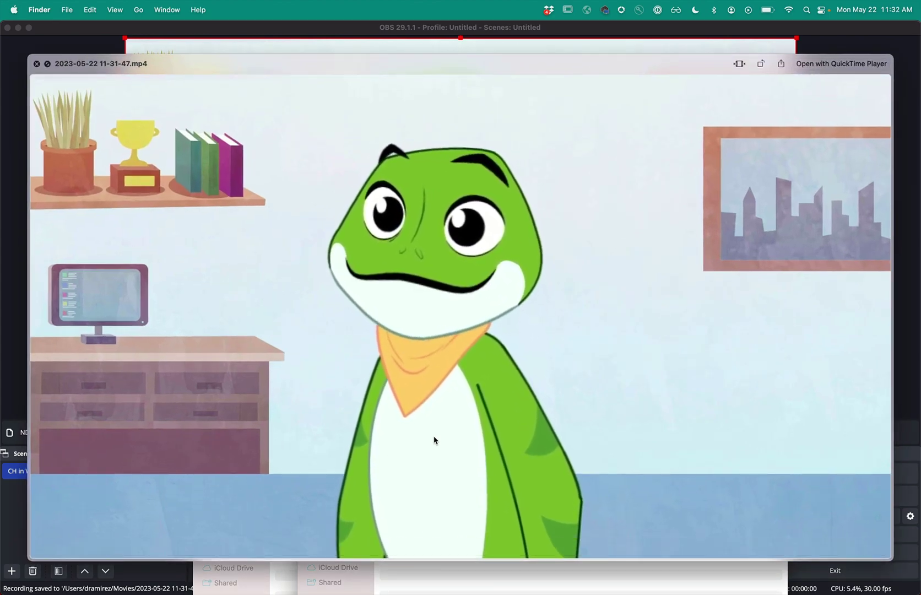
{"action": "key", "text": "space"}
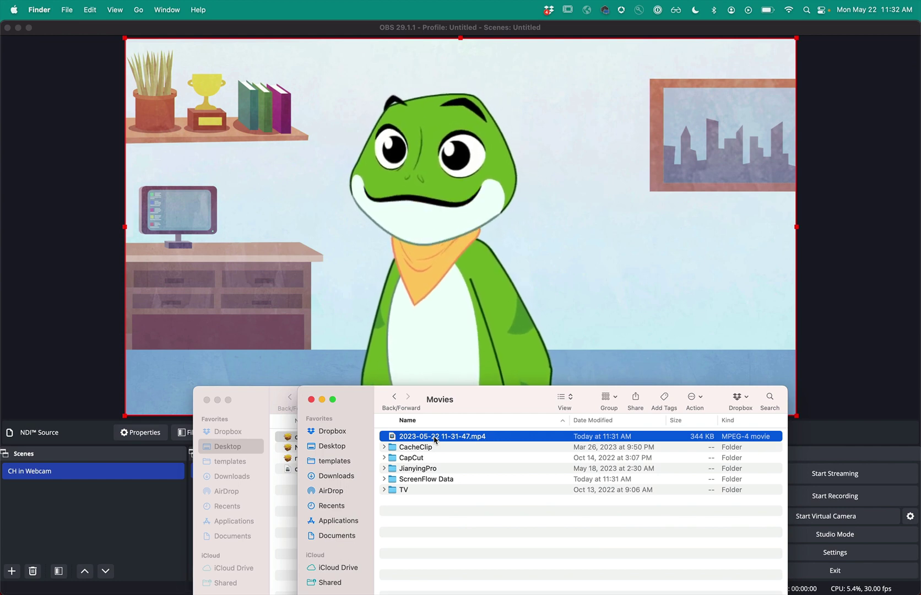
{"action": "left_click", "coordinate": [119, 526]}
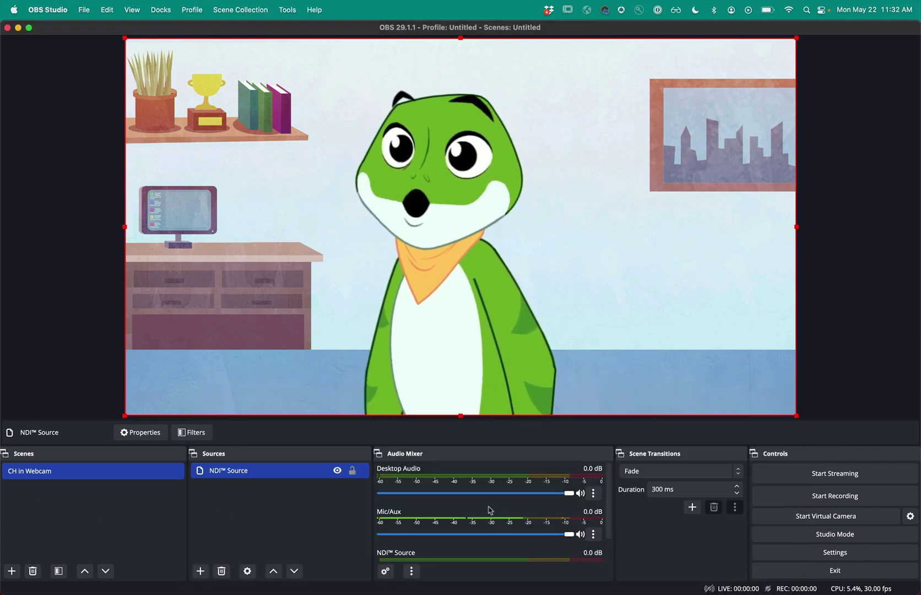
- Set the Desktop Audio sync offset to 350 ms in Advanced Audio Properties
{"action": "left_click", "coordinate": [594, 535]}
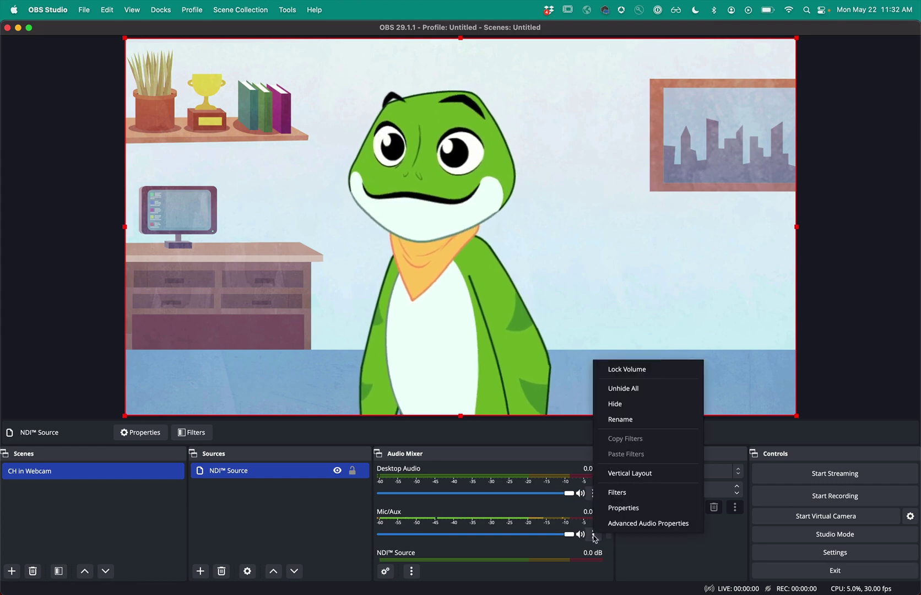
{"action": "left_click", "coordinate": [643, 523]}
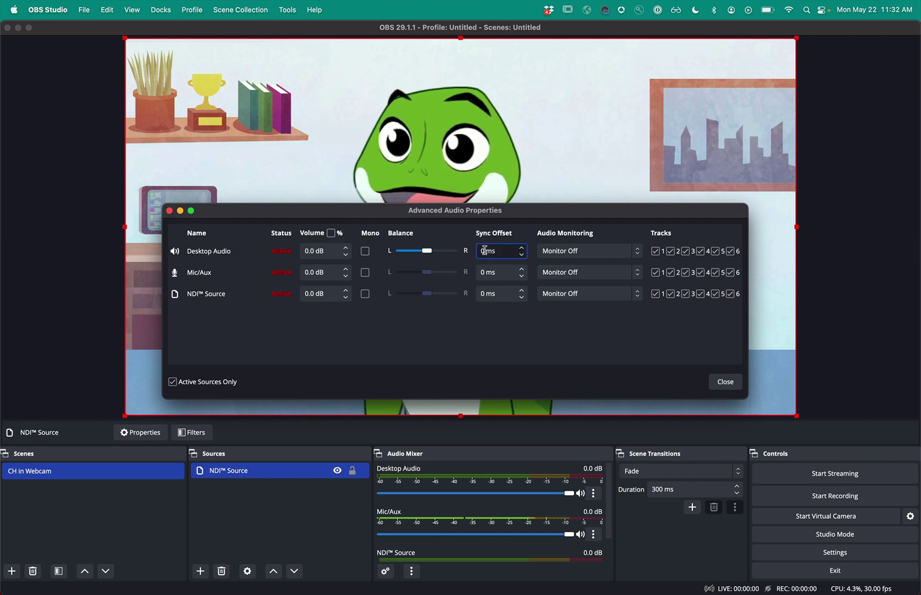
{"action": "type", "text": "35"}
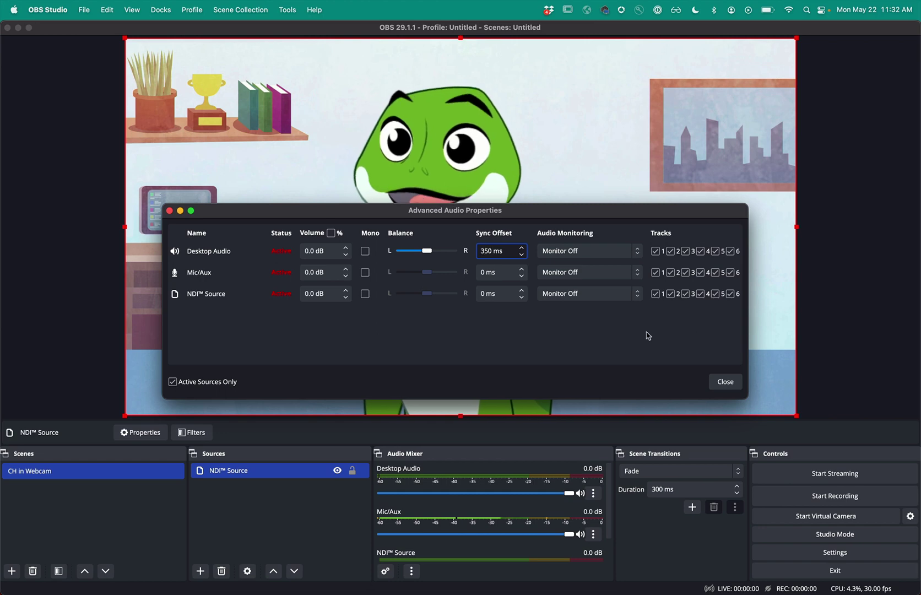
{"action": "left_click", "coordinate": [726, 382]}
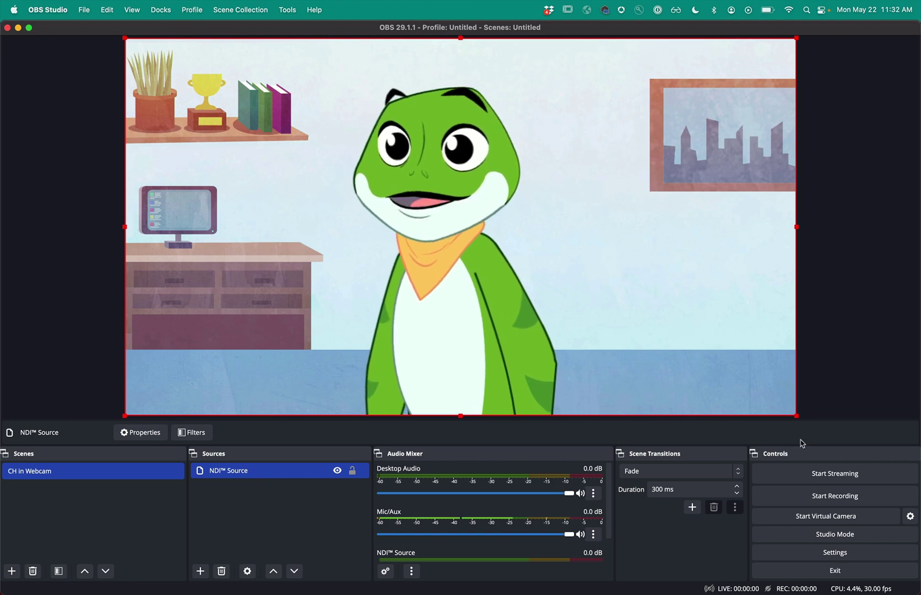
- Record a second short clip of the frog feed, then switch to Finder
{"action": "left_click", "coordinate": [820, 497]}
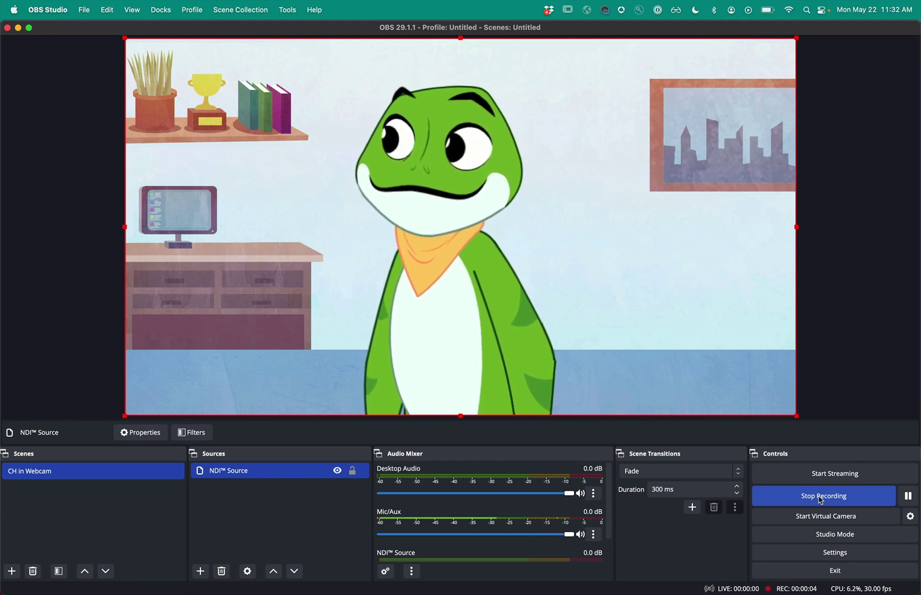
{"action": "left_click", "coordinate": [821, 498]}
{"action": "key", "text": "super+Tab"}
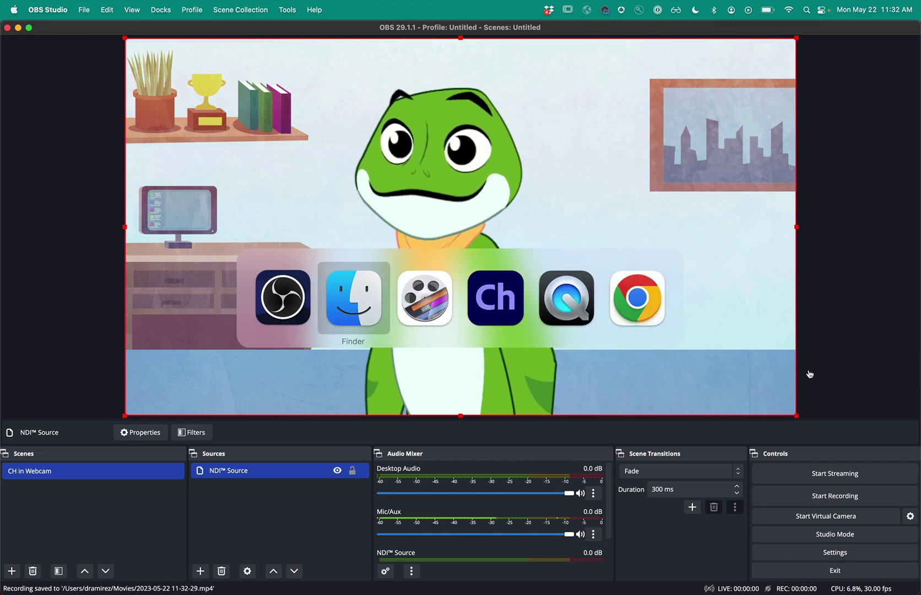
{"action": "key", "text": "Down"}
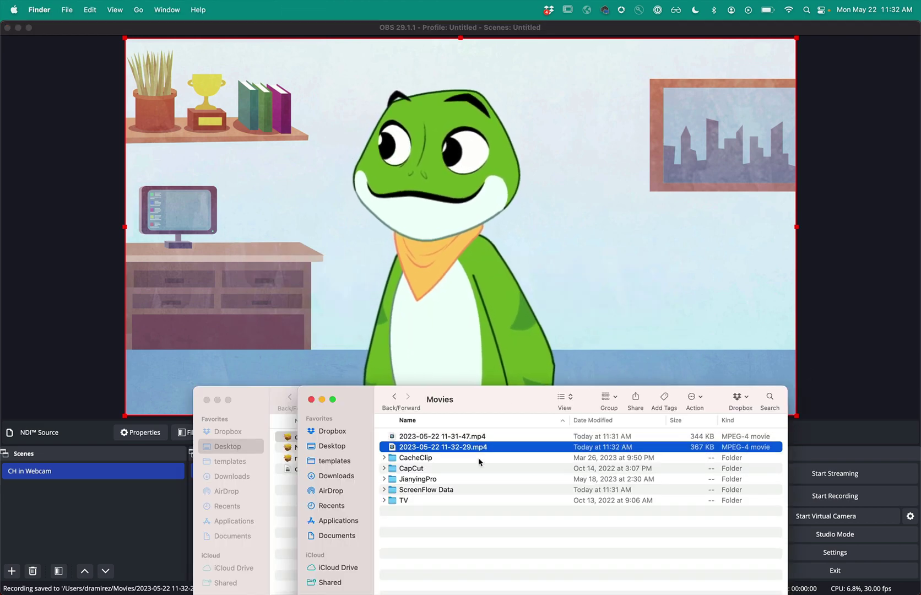
{"action": "key", "text": "space"}
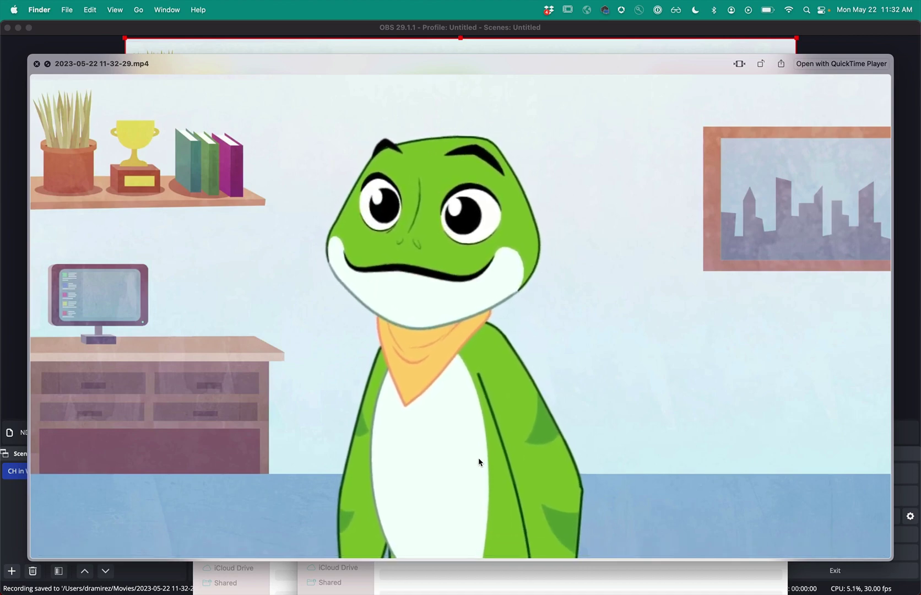
{"action": "key", "text": "space"}
{"action": "key", "text": "super+Tab"}
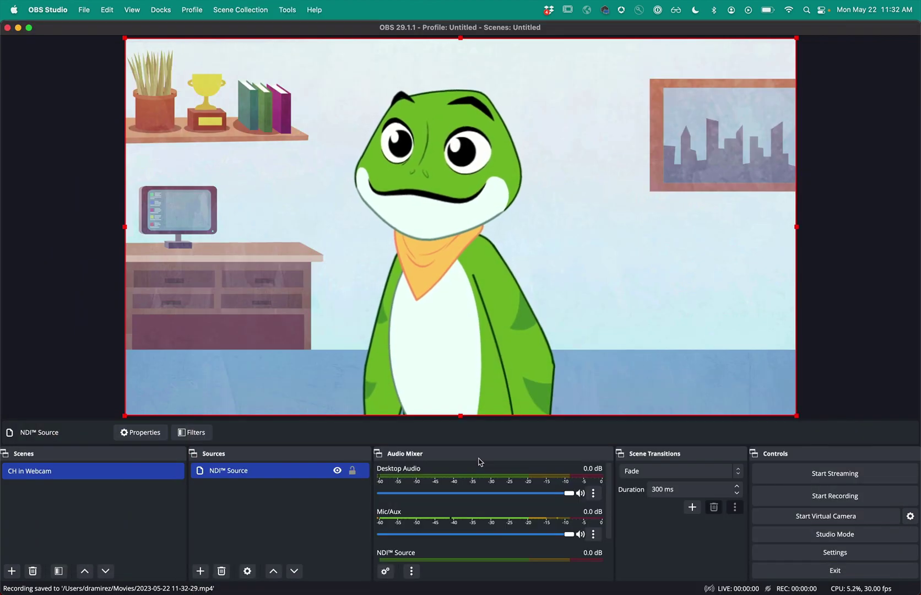
- Recheck Advanced Audio Properties, then record another short clip of the animated frog
{"action": "left_click", "coordinate": [594, 534]}
{"action": "left_click", "coordinate": [612, 521]}
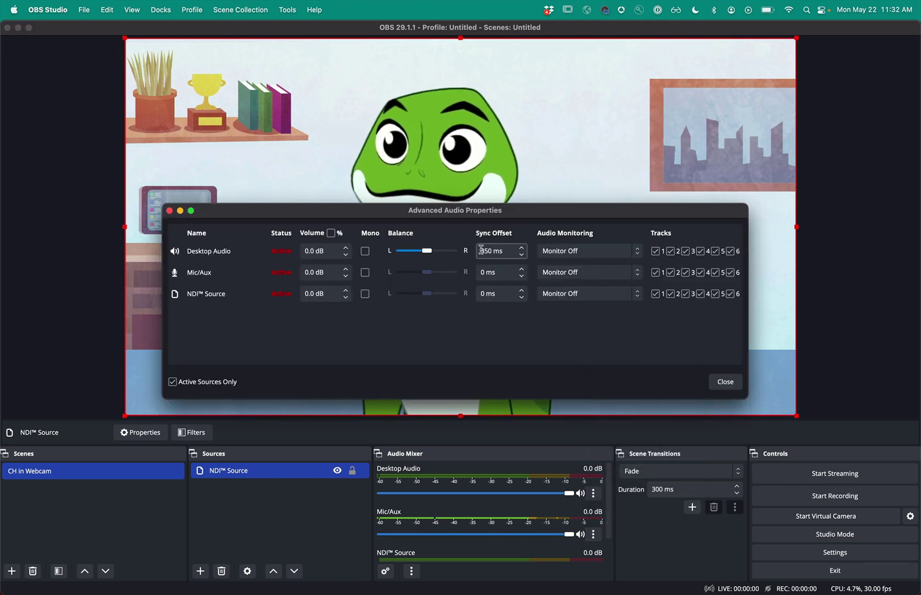
{"action": "left_click", "coordinate": [725, 382]}
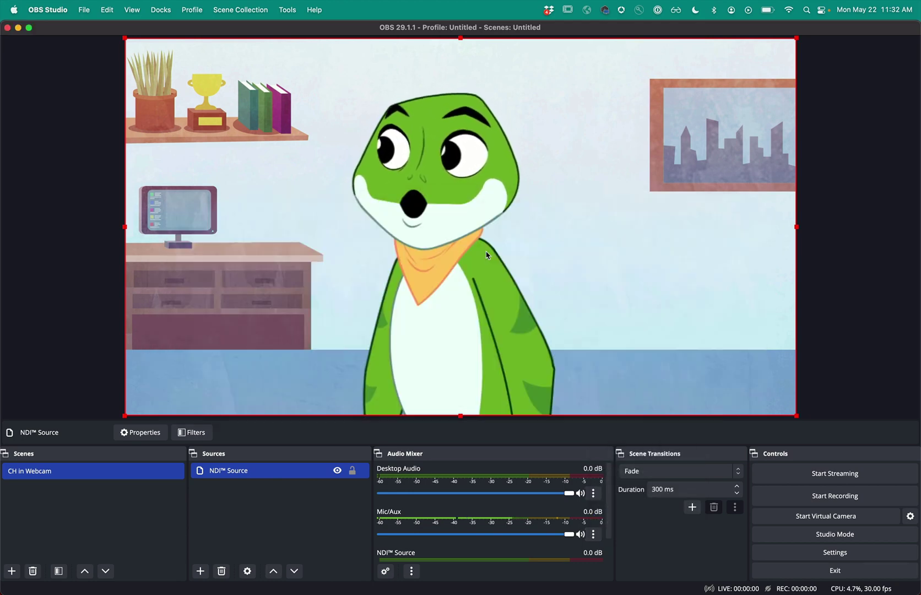
{"action": "left_click", "coordinate": [834, 497]}
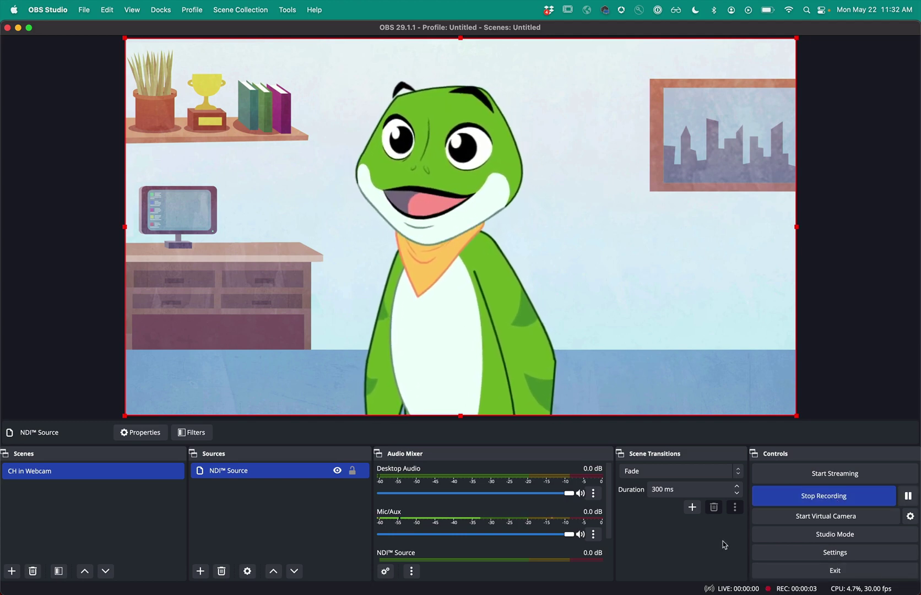
{"action": "left_click", "coordinate": [826, 498]}
{"action": "key", "text": "super+Tab"}
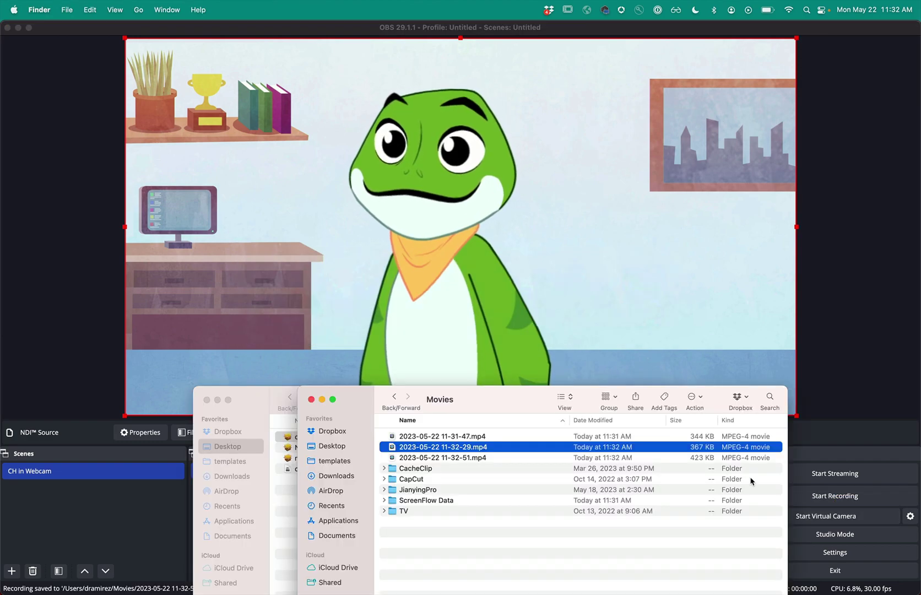
{"action": "key", "text": "Down"}
{"action": "key", "text": "space"}
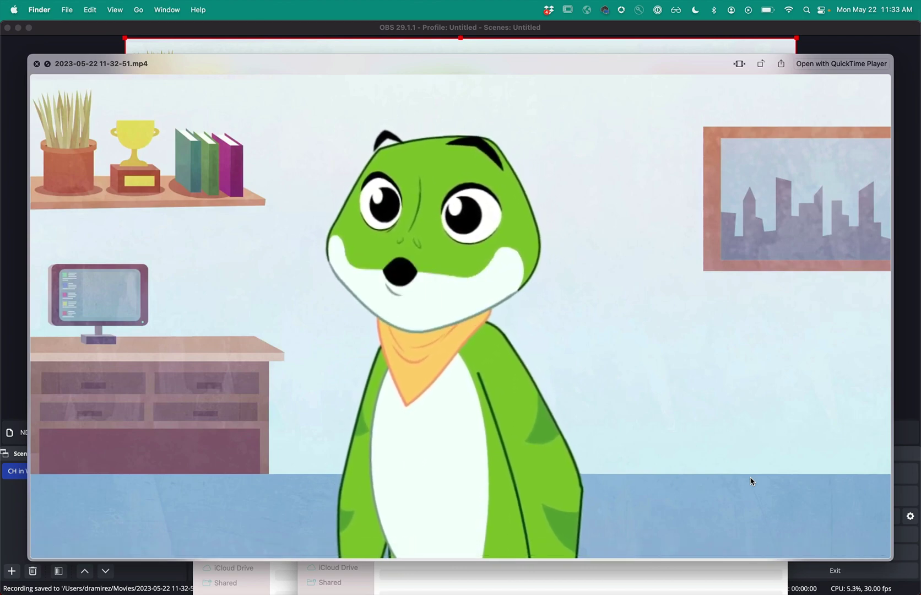
{"action": "key", "text": "space"}
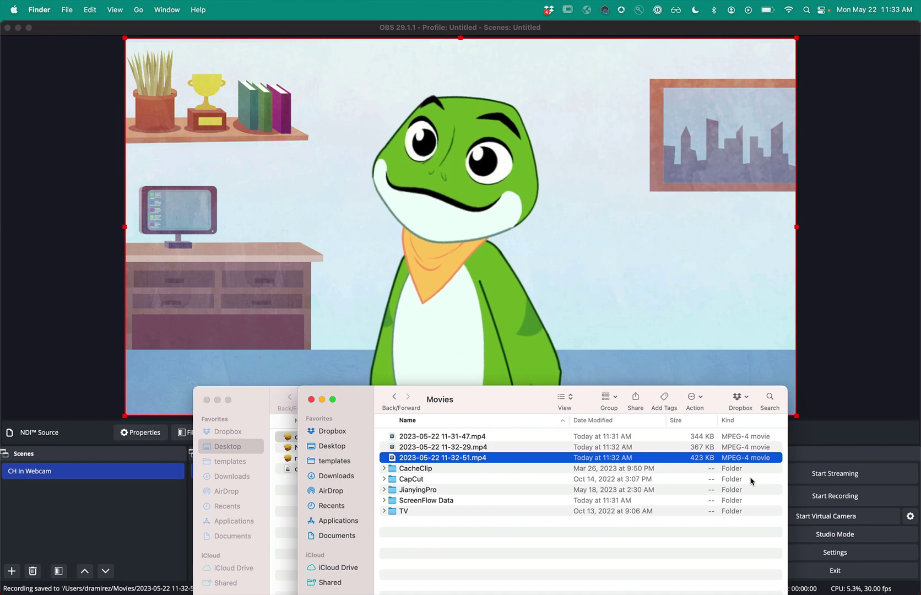
{"action": "left_click", "coordinate": [878, 322]}
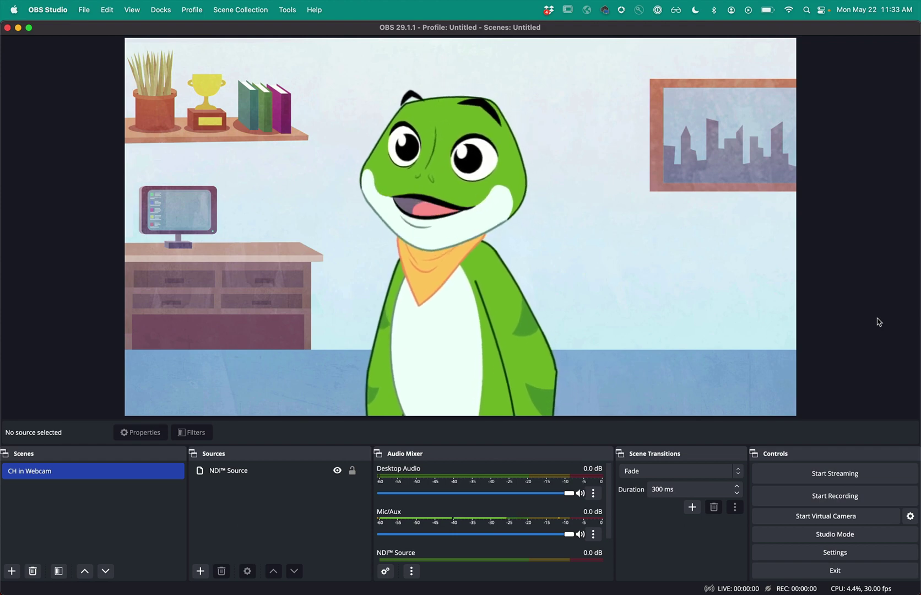
- Confirm in NDI Output settings that Main Output is enabled and named OBS NDI
{"action": "left_click", "coordinate": [287, 10]}
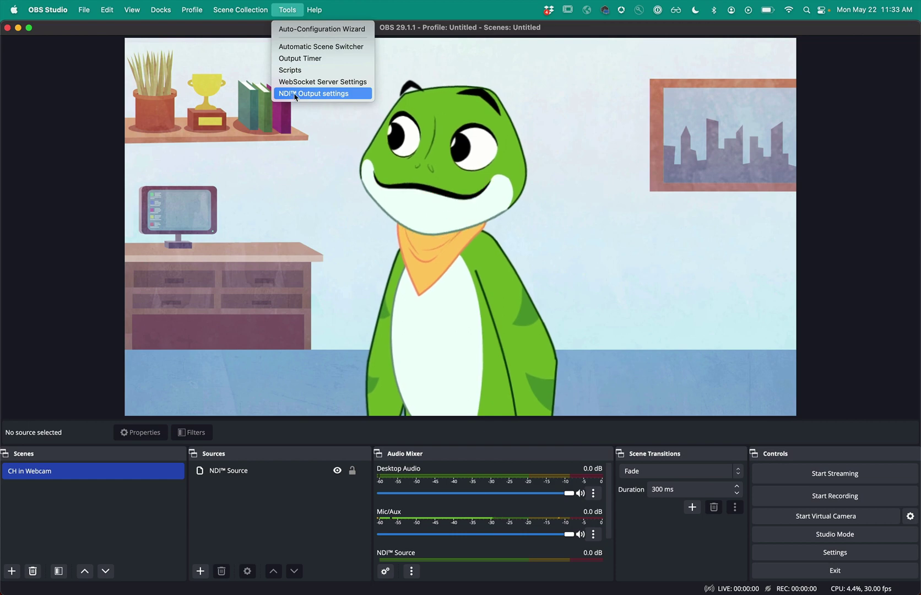
{"action": "left_click", "coordinate": [308, 94]}
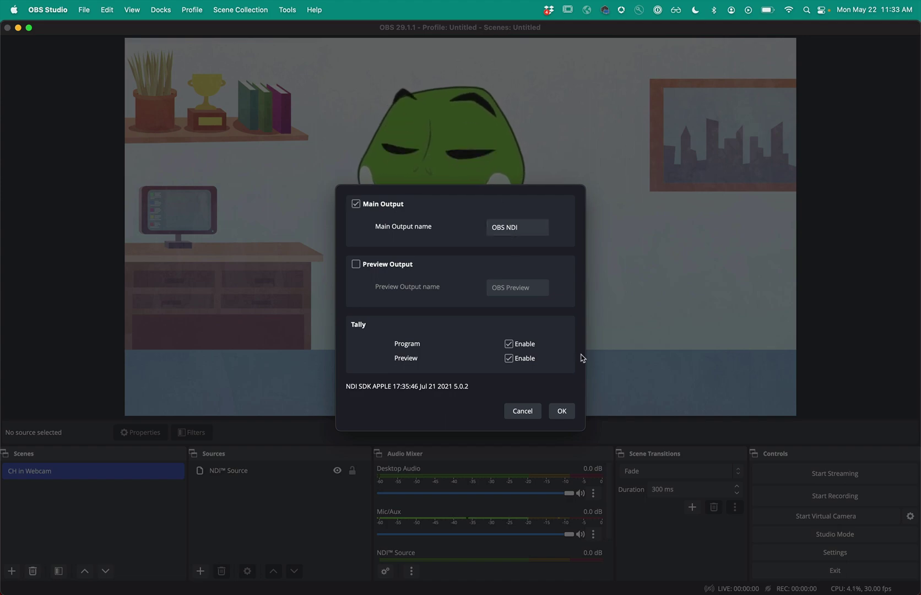
{"action": "left_click", "coordinate": [560, 411]}
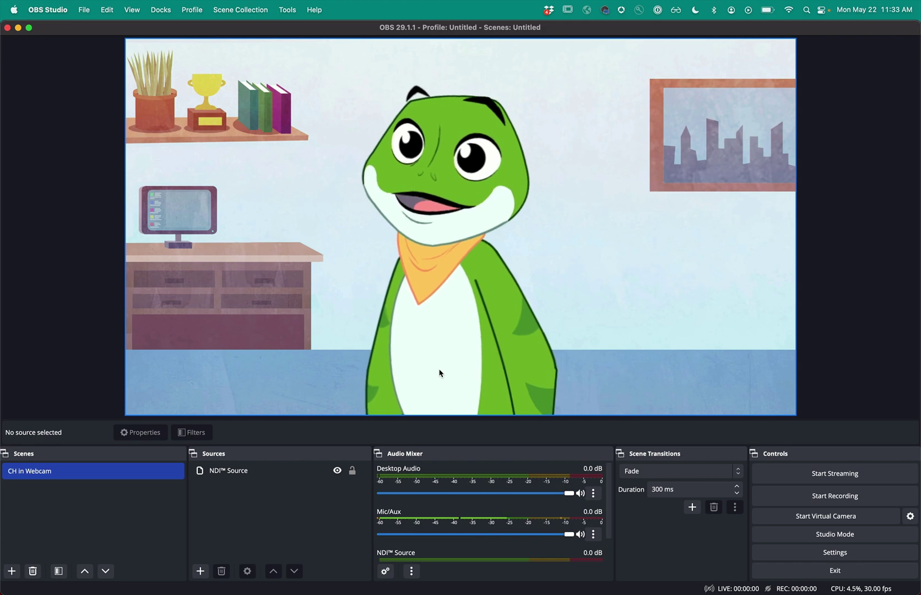
- Launch NDI Virtual Input through Spotlight by searching 'virtual input'
{"action": "key", "text": "super+space"}
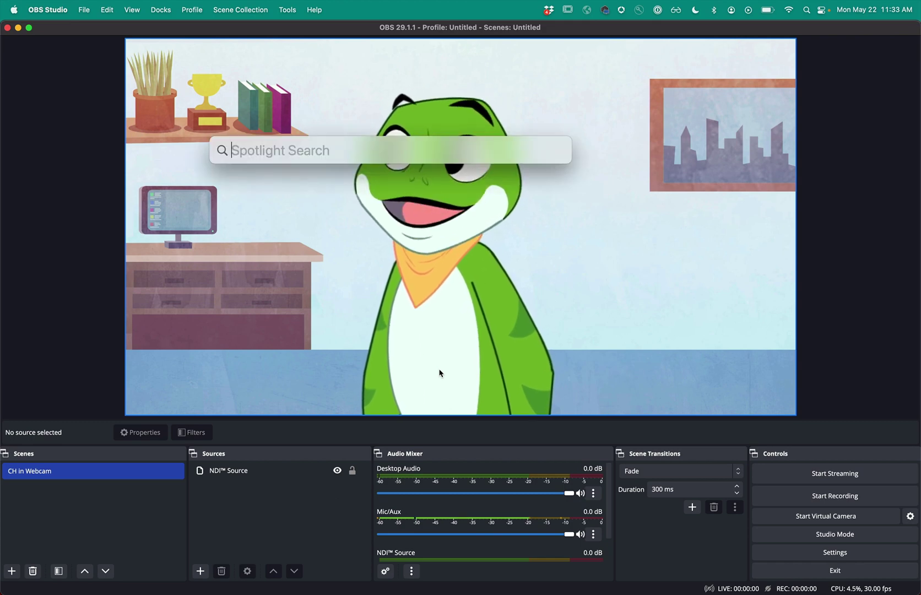
{"action": "type", "text": "virtual input"}
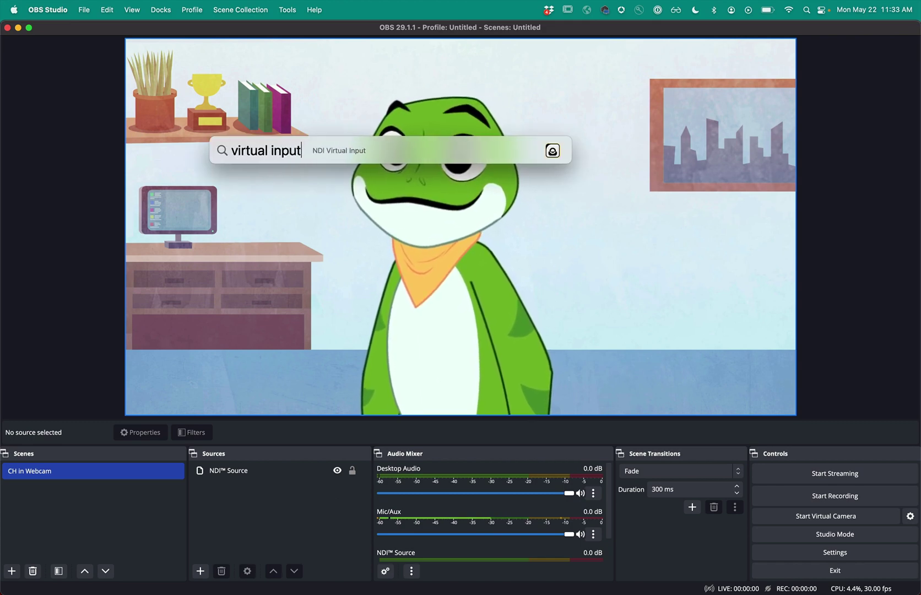
{"action": "key", "text": "Return"}
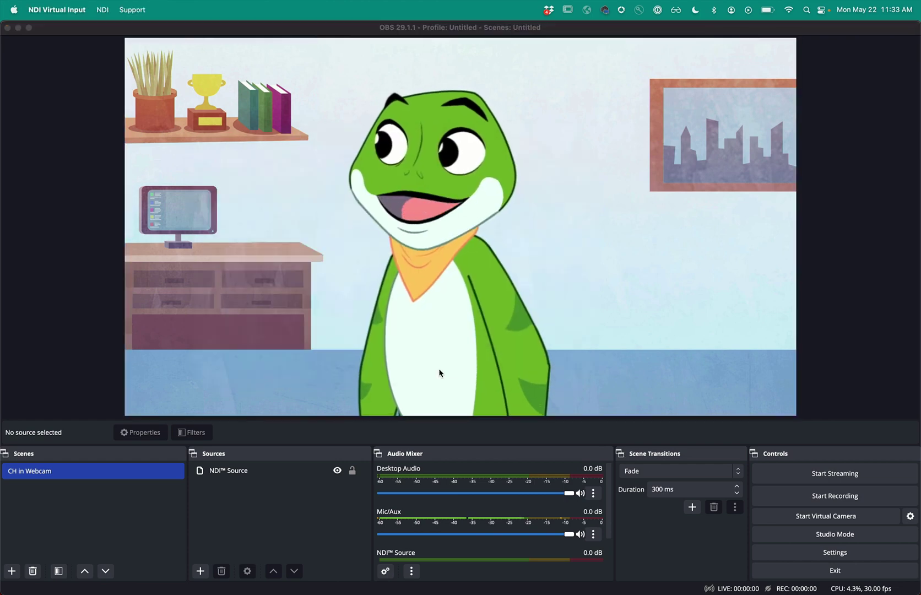
- Choose ENNIO.LAN > OBS NDI as the NDI Virtual Input source
{"action": "left_click", "coordinate": [104, 9]}
{"action": "mouse_move", "coordinate": [132, 28]}
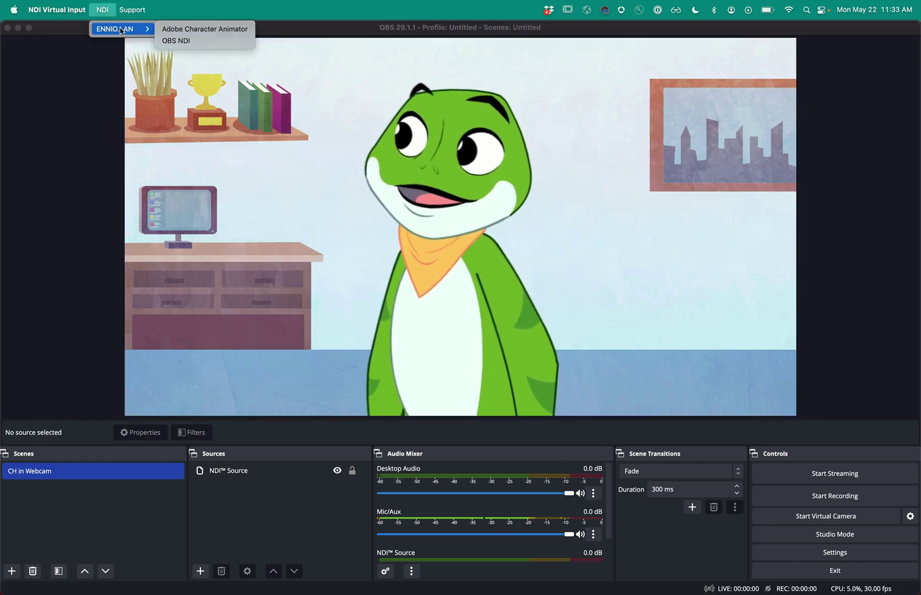
{"action": "left_click", "coordinate": [203, 41]}
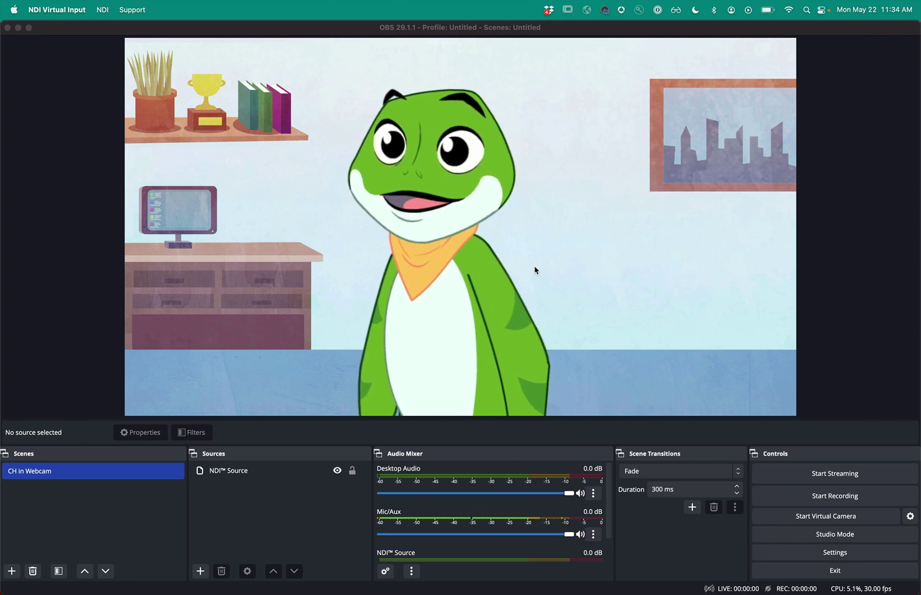
- Launch zoom.us from Spotlight and check its version in About Zoom
{"action": "key", "text": "super+space"}
{"action": "type", "text": "zoom"}
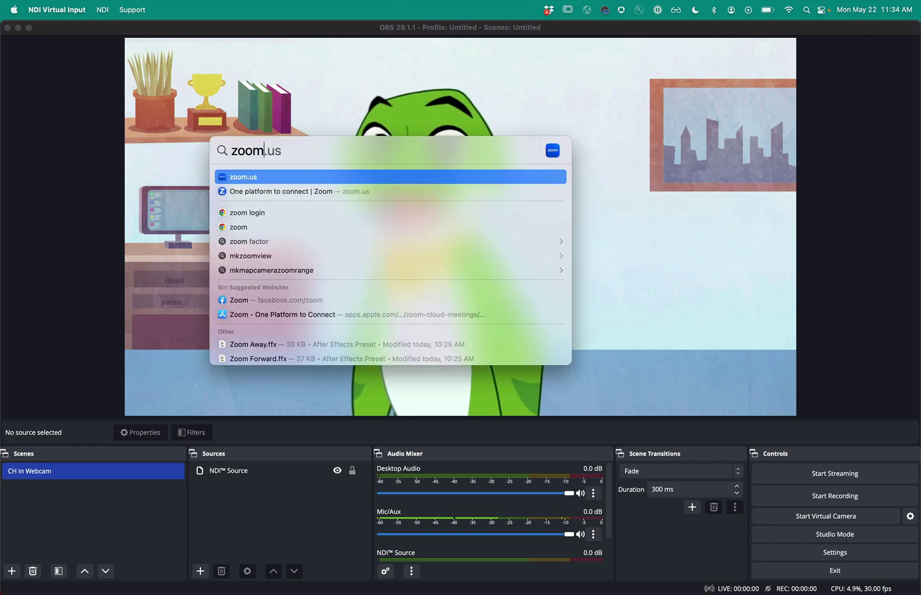
{"action": "key", "text": "Return"}
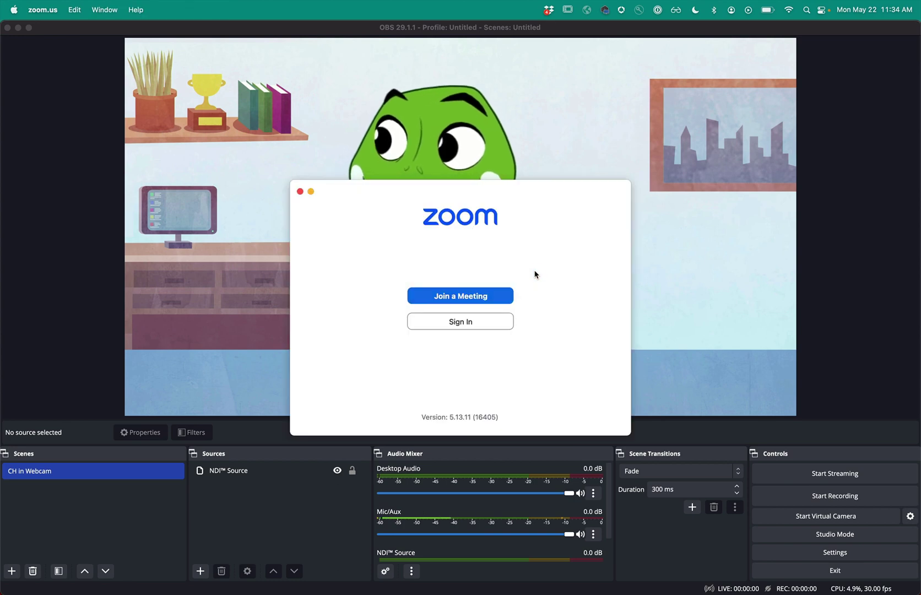
{"action": "left_click", "coordinate": [48, 9]}
{"action": "left_click", "coordinate": [47, 29]}
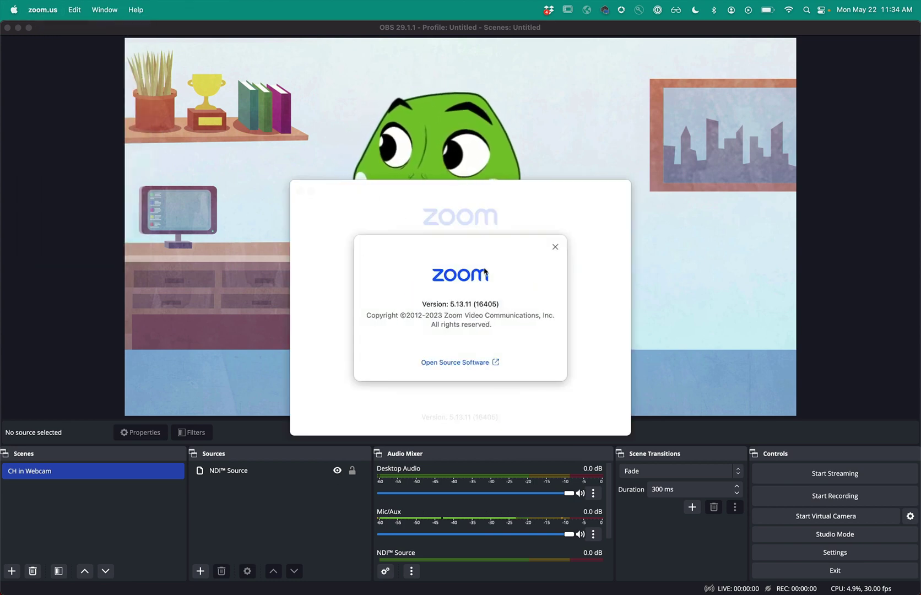
{"action": "left_click", "coordinate": [555, 248]}
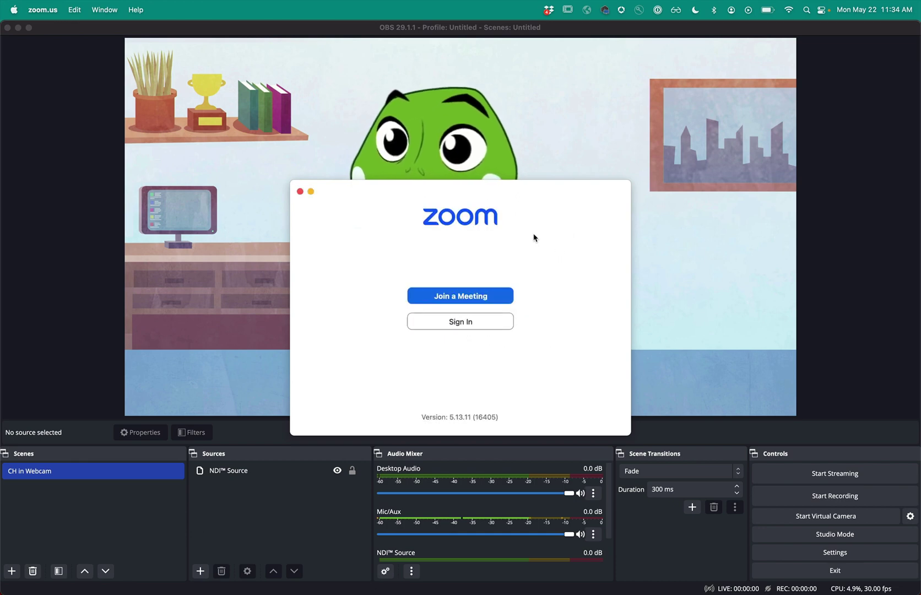
- Choose NDI Video as the camera in Zoom's video settings
{"action": "left_click", "coordinate": [42, 10]}
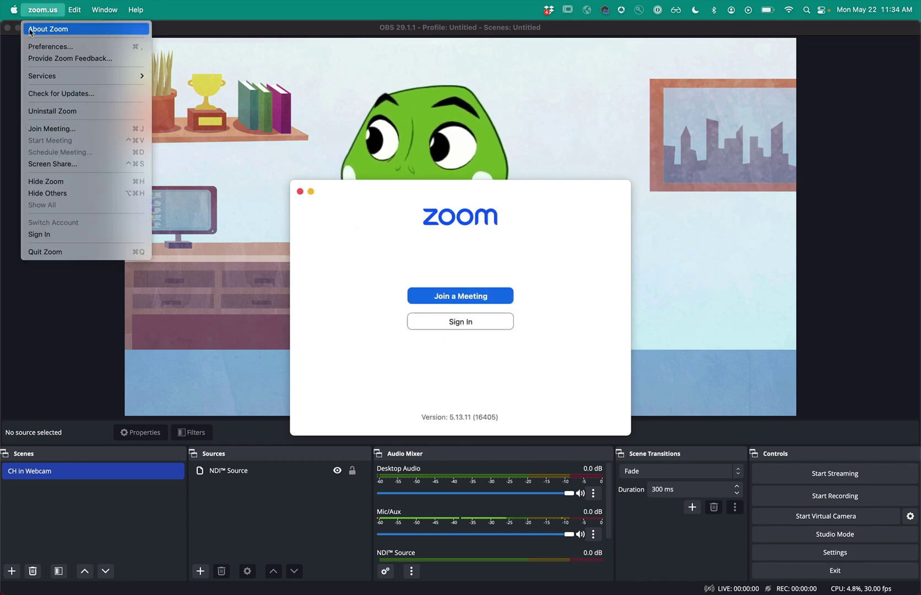
{"action": "left_click", "coordinate": [60, 45]}
{"action": "left_click", "coordinate": [318, 140]}
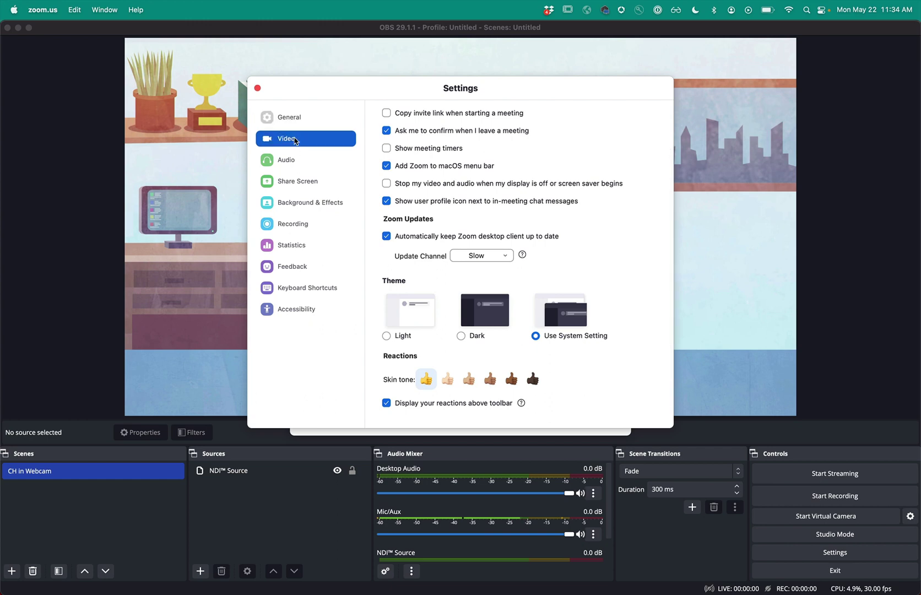
{"action": "left_click", "coordinate": [438, 293]}
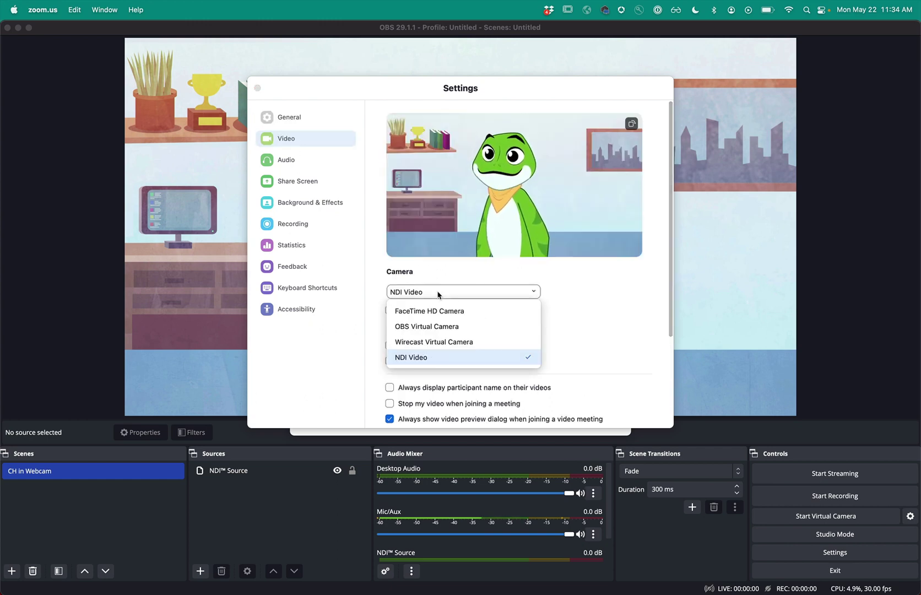
{"action": "left_click", "coordinate": [425, 358]}
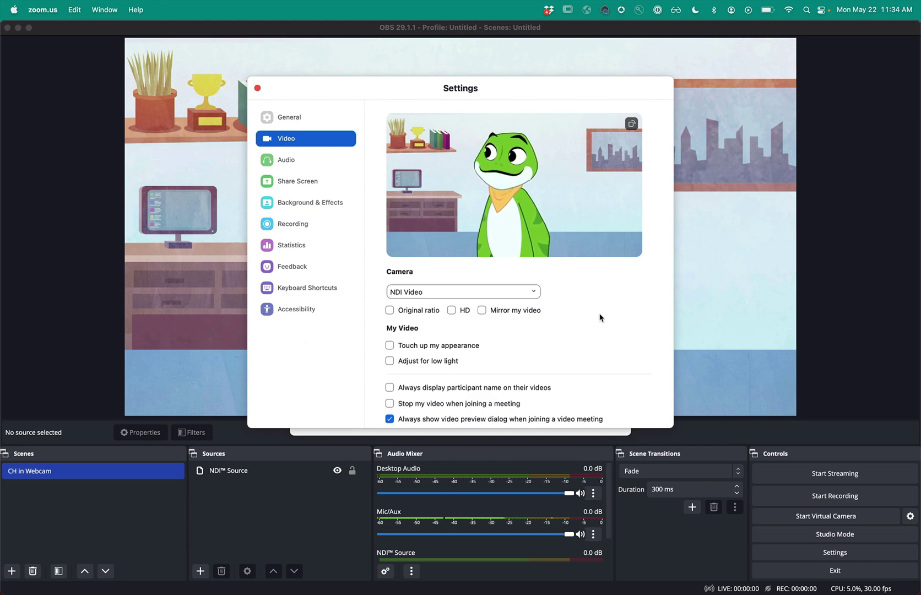
- Select NDI Audio as Zoom's microphone and run Test Mic to confirm the input level
{"action": "left_click", "coordinate": [303, 161]}
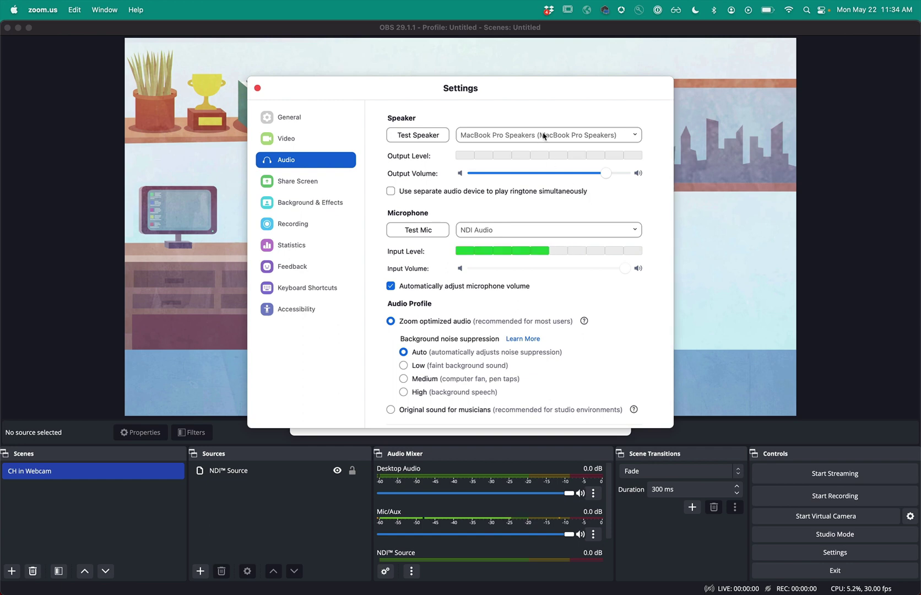
{"action": "left_click", "coordinate": [501, 230]}
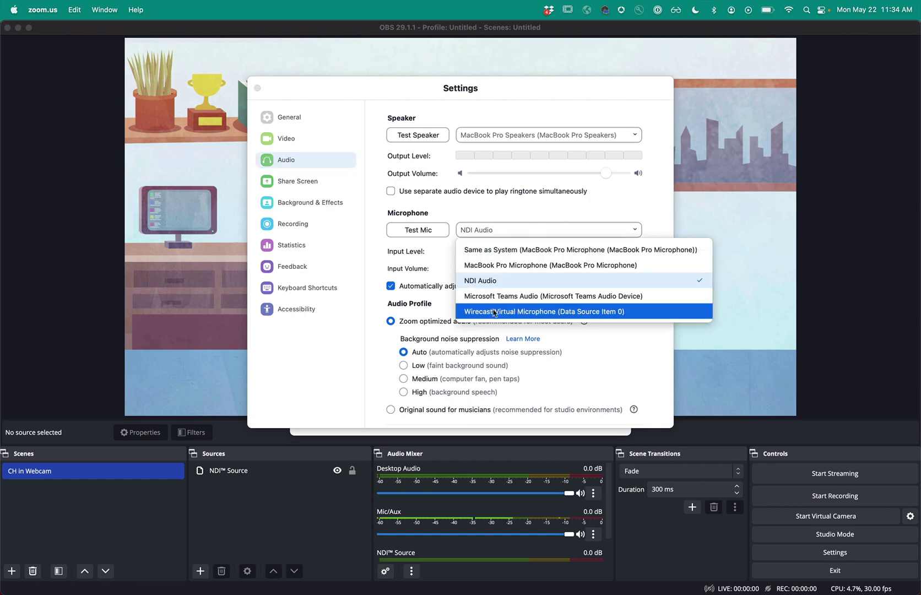
{"action": "left_click", "coordinate": [506, 282]}
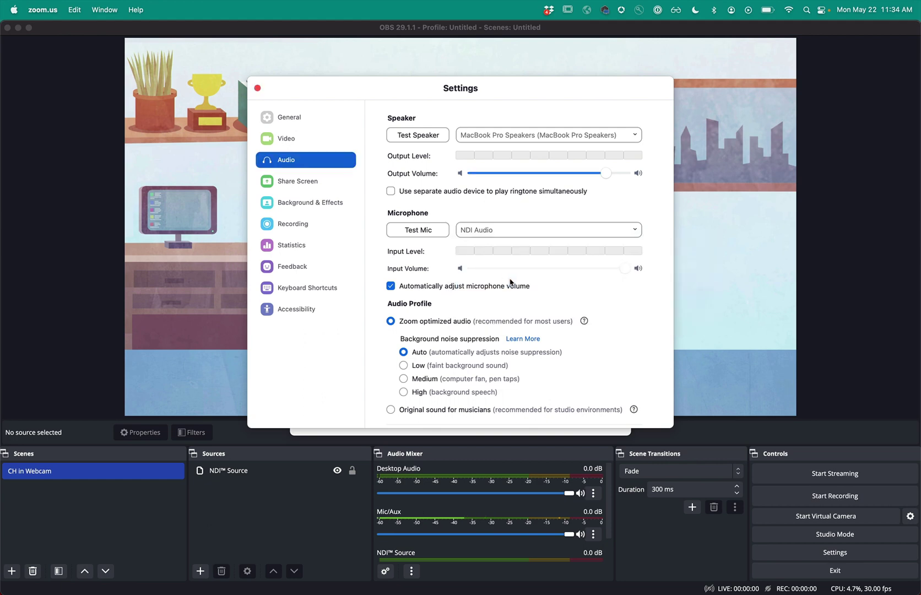
{"action": "left_click", "coordinate": [498, 231]}
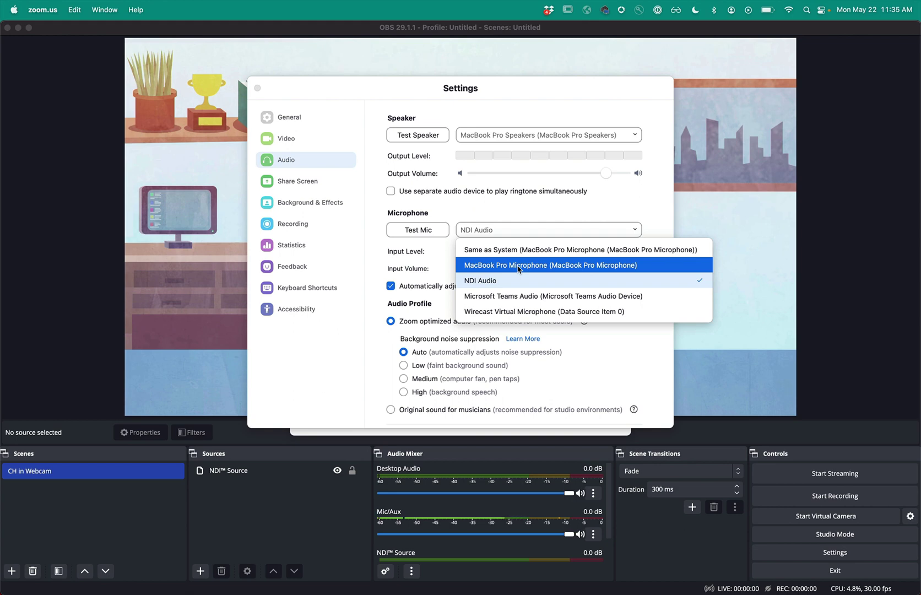
{"action": "left_click", "coordinate": [490, 284]}
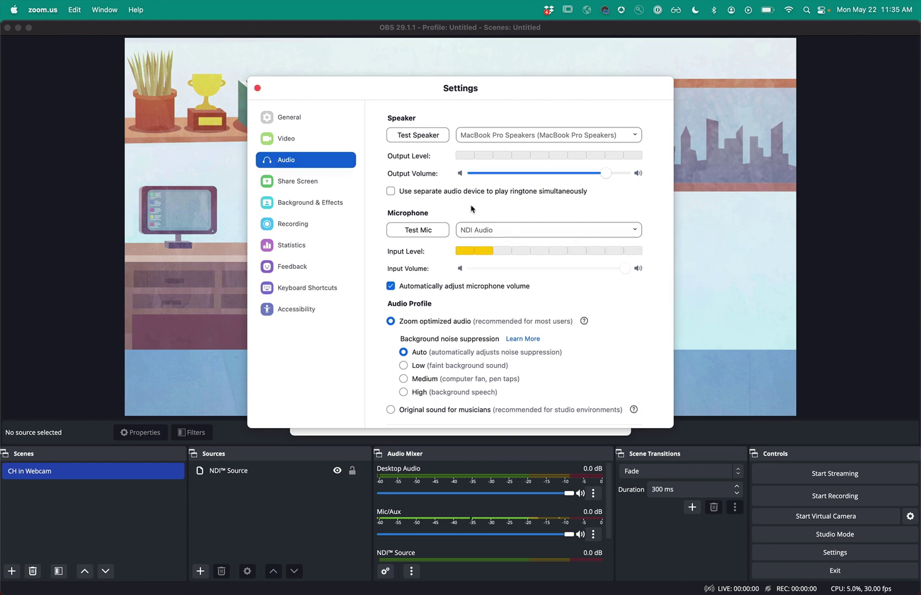
{"action": "left_click", "coordinate": [417, 231]}
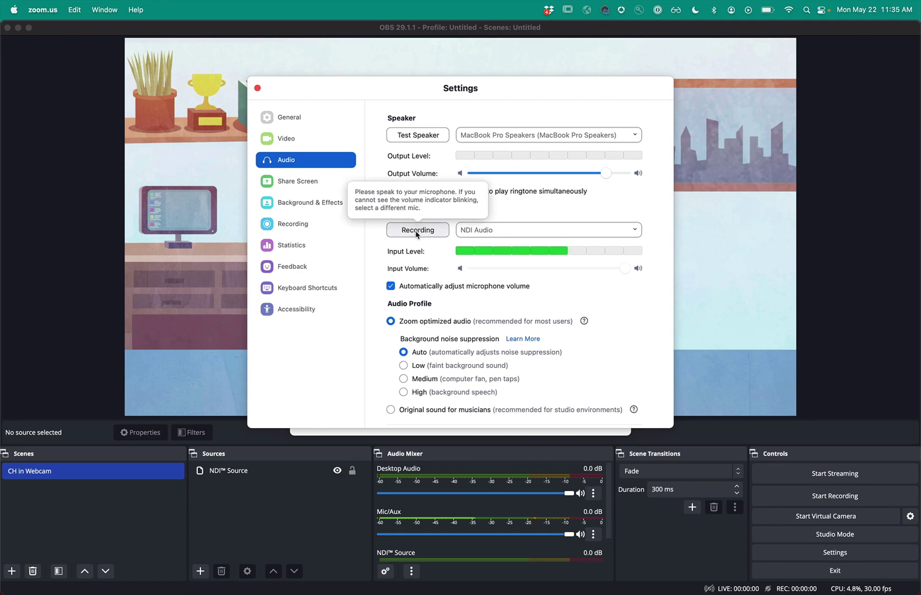